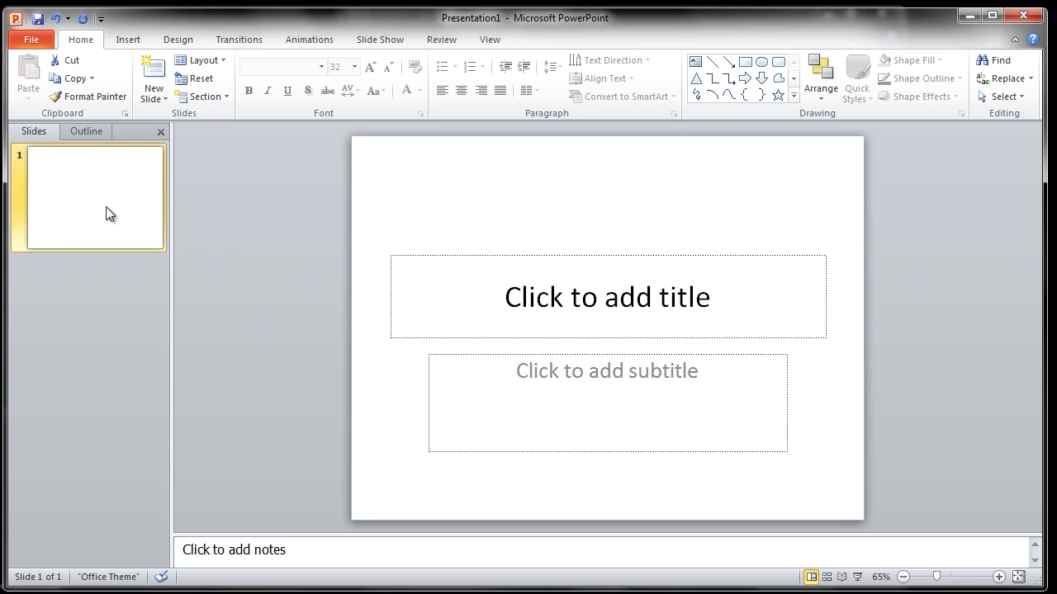
- Add a new slide with the Title and Content layout after the title slide
click(159, 98)
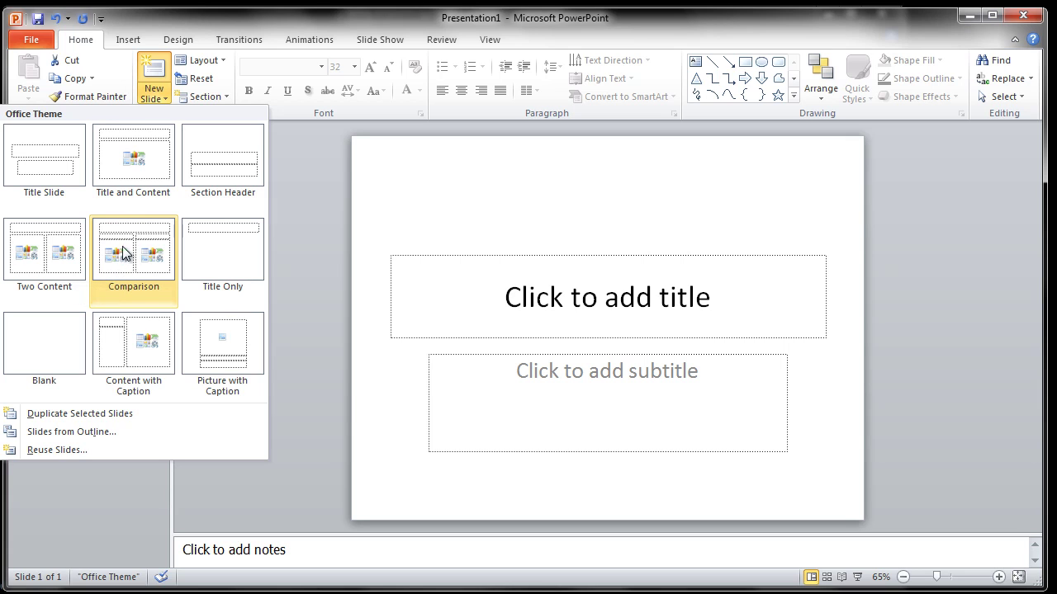
click(136, 171)
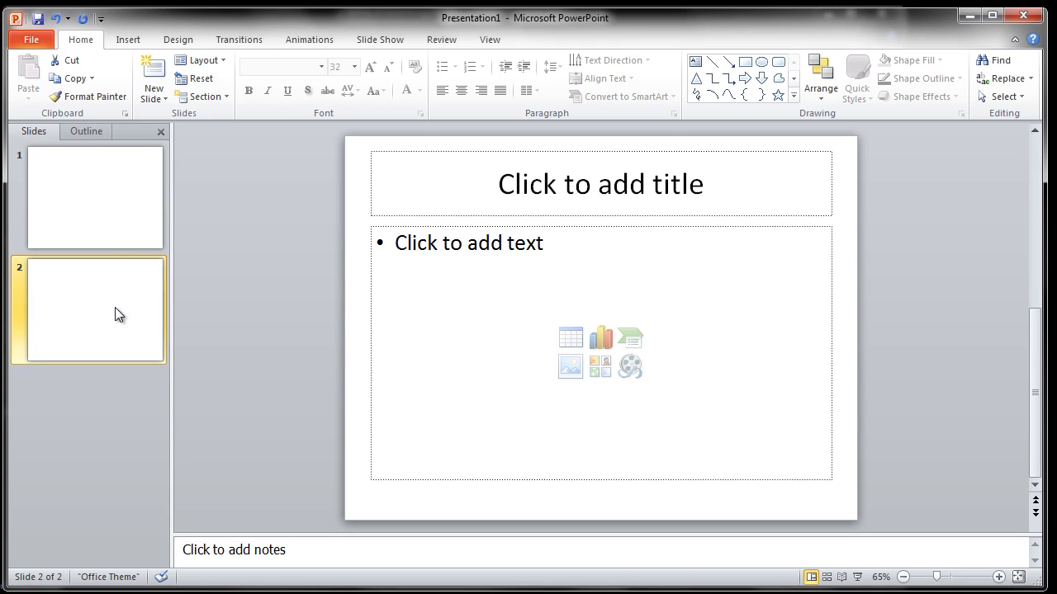
- Examine the title placeholders on slides 1 and 2 without entering any text
click(102, 196)
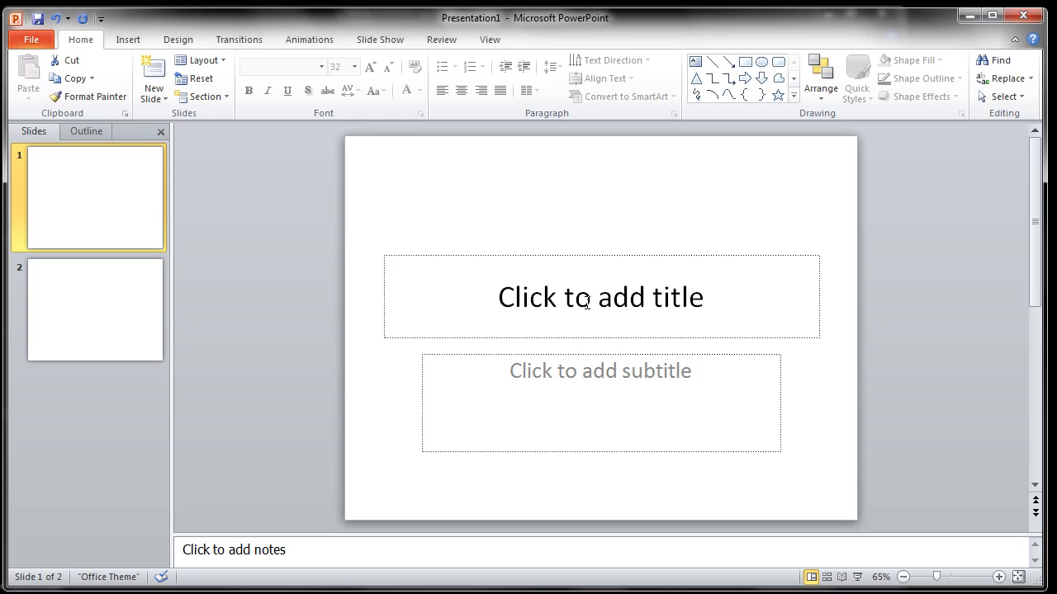
click(553, 299)
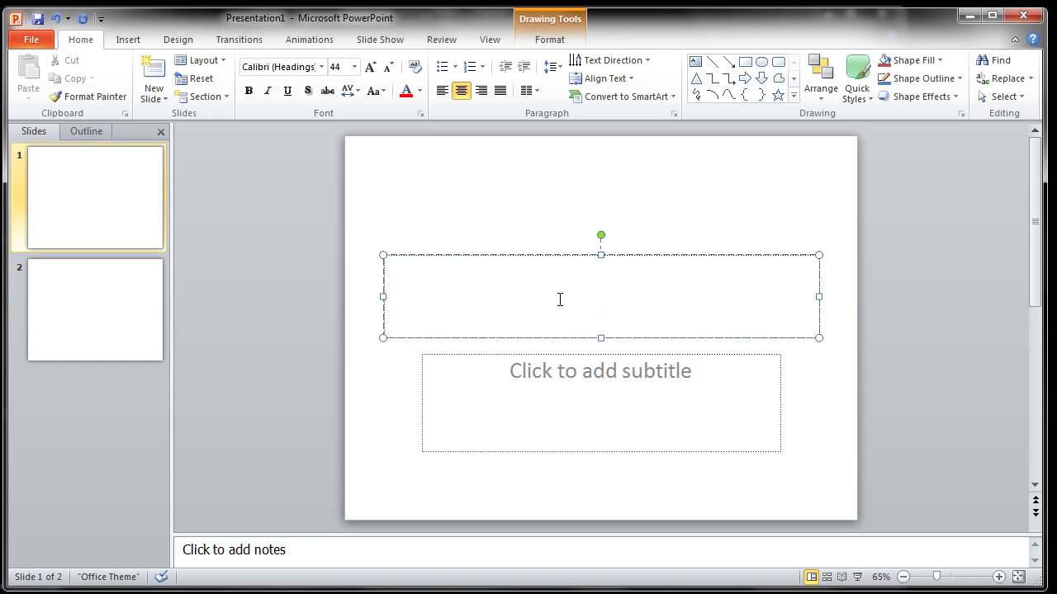
click(140, 318)
click(608, 187)
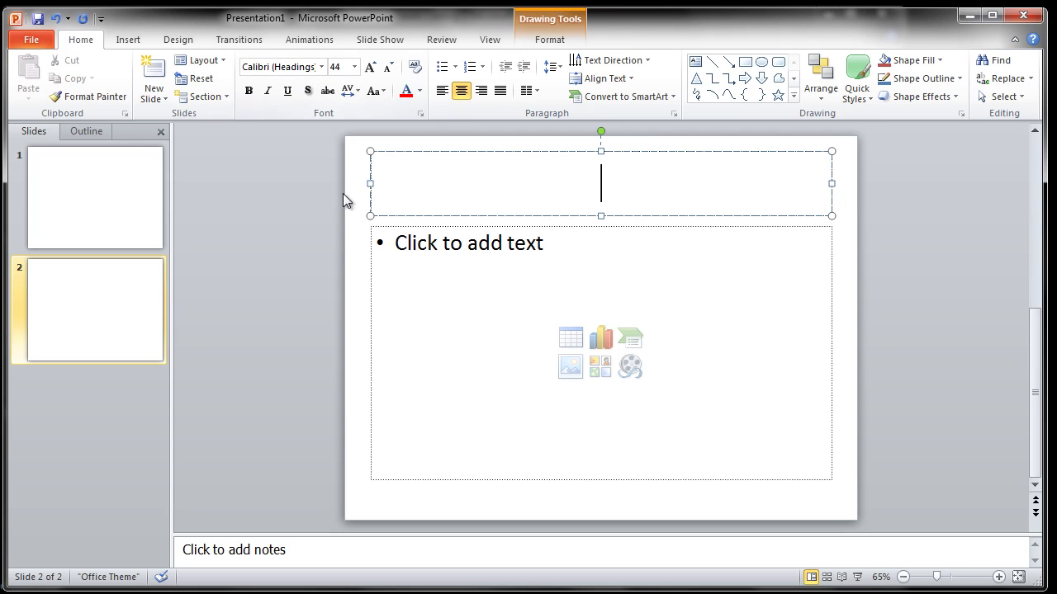
click(267, 239)
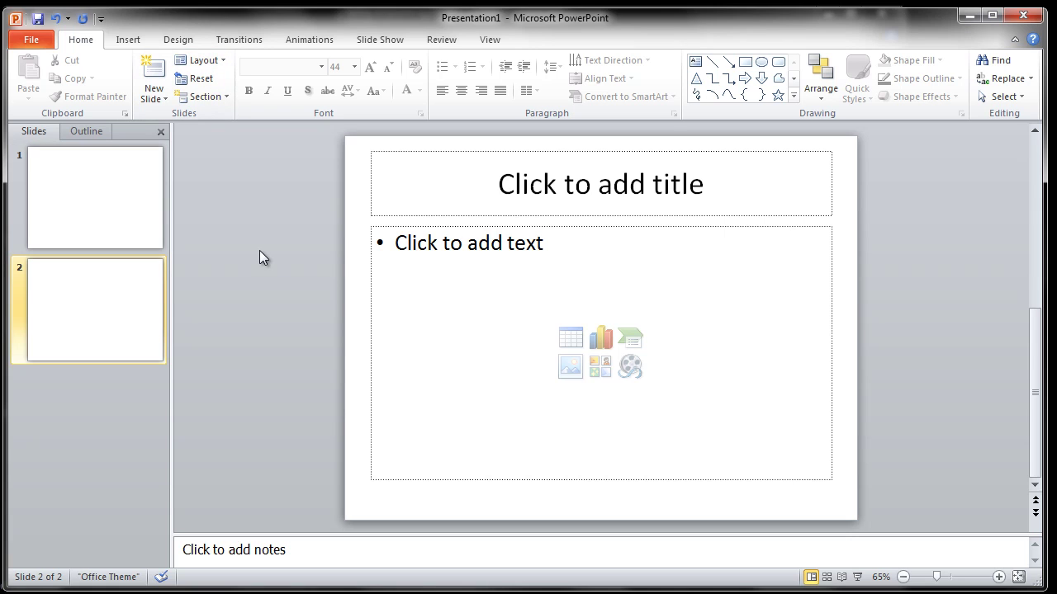
- Open the slide master for a brief look and return to the normal slide view
click(493, 40)
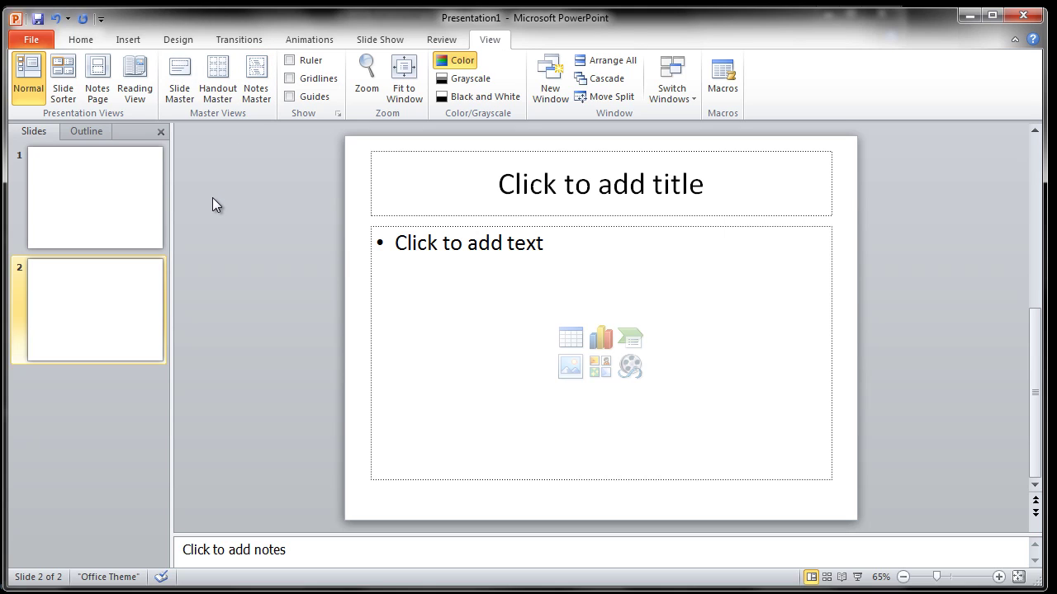
click(181, 76)
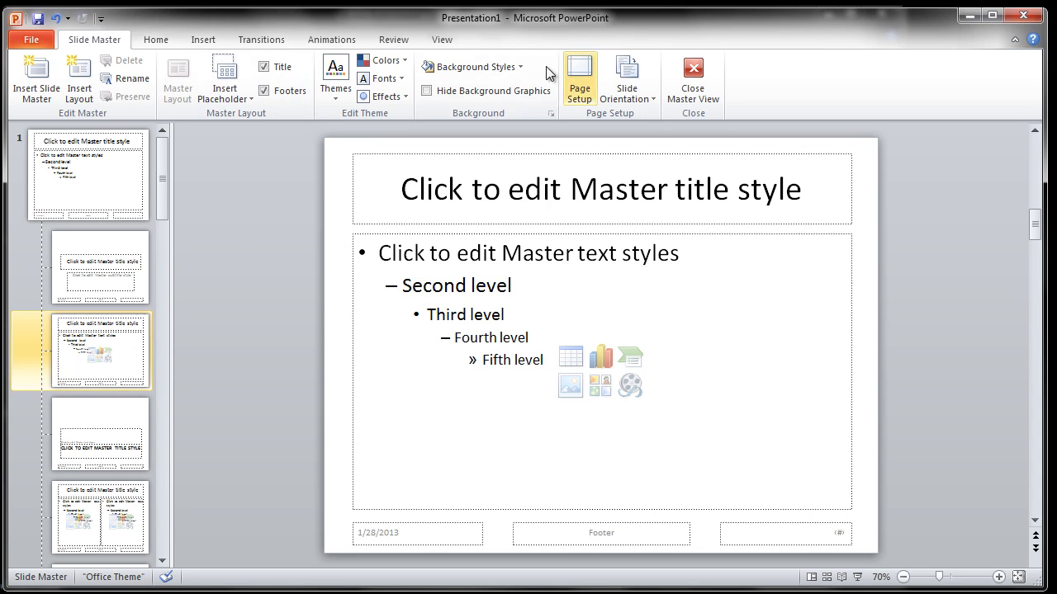
click(694, 78)
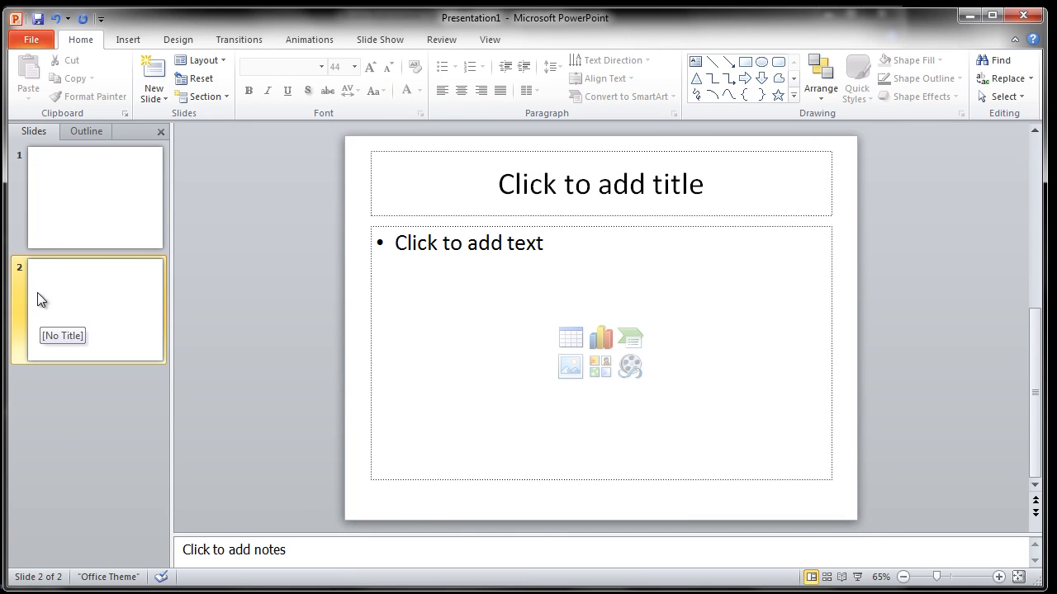
- Open the slide master again and examine the master slide and its Title and Content, Section Header and Two Content layouts
click(489, 40)
click(178, 82)
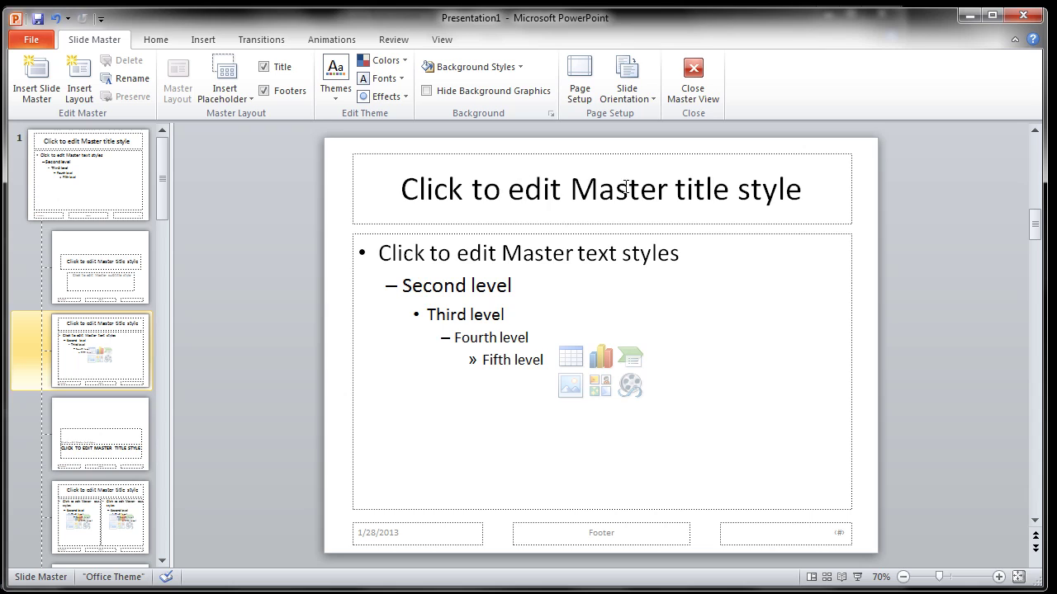
click(100, 182)
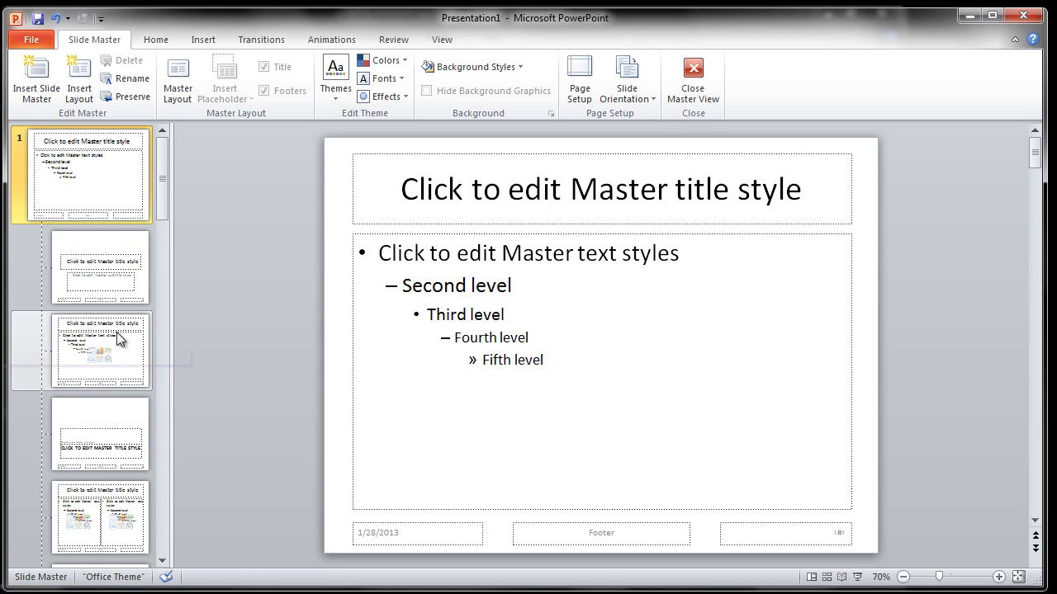
click(126, 448)
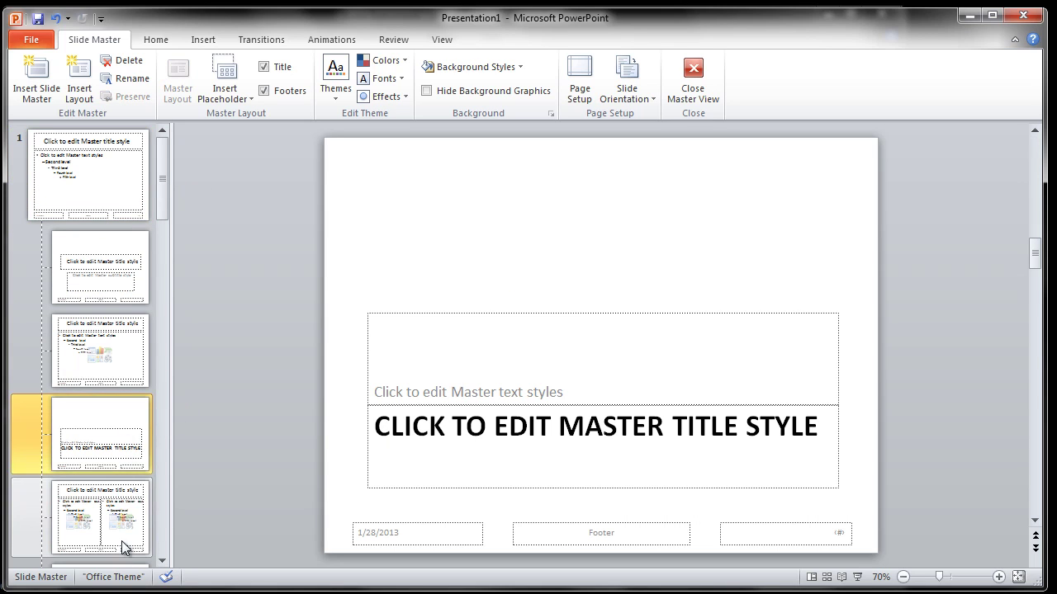
click(120, 537)
click(113, 354)
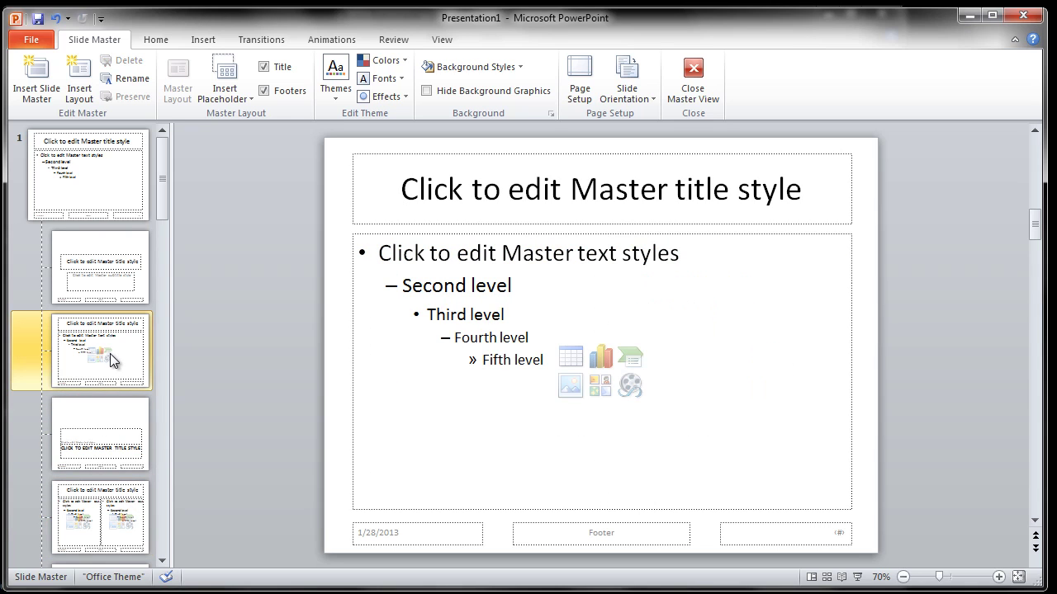
click(107, 431)
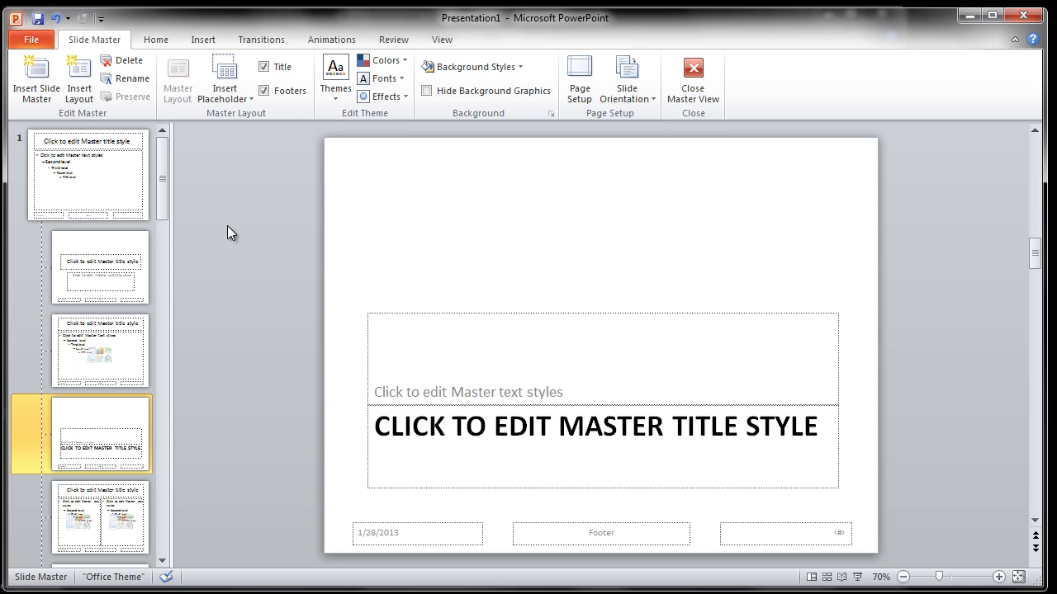
click(125, 188)
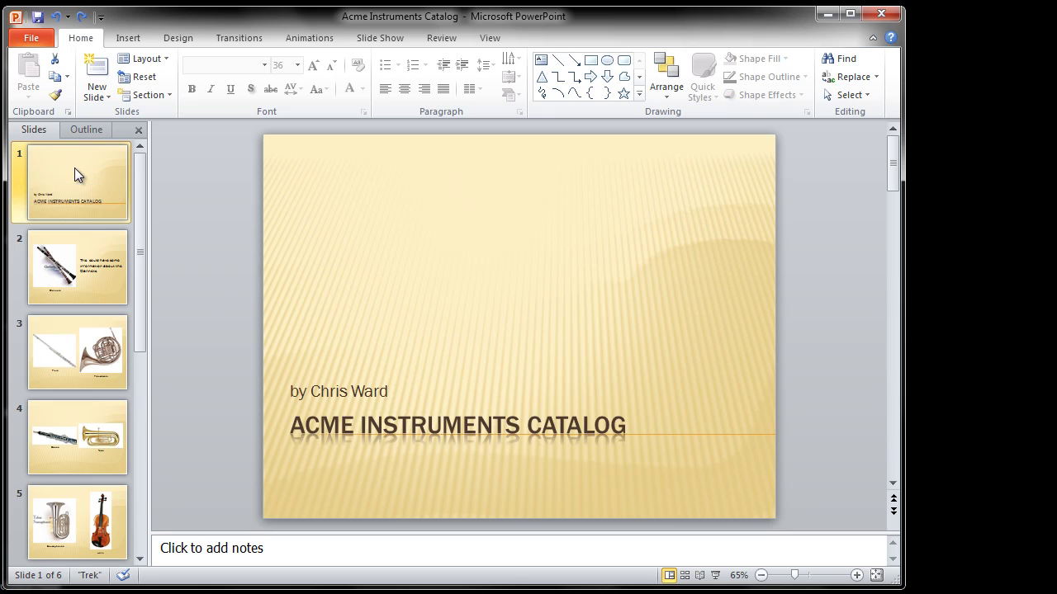
- Look through the instrument slides of the Acme Instruments Catalog presentation and return to its title slide
click(92, 264)
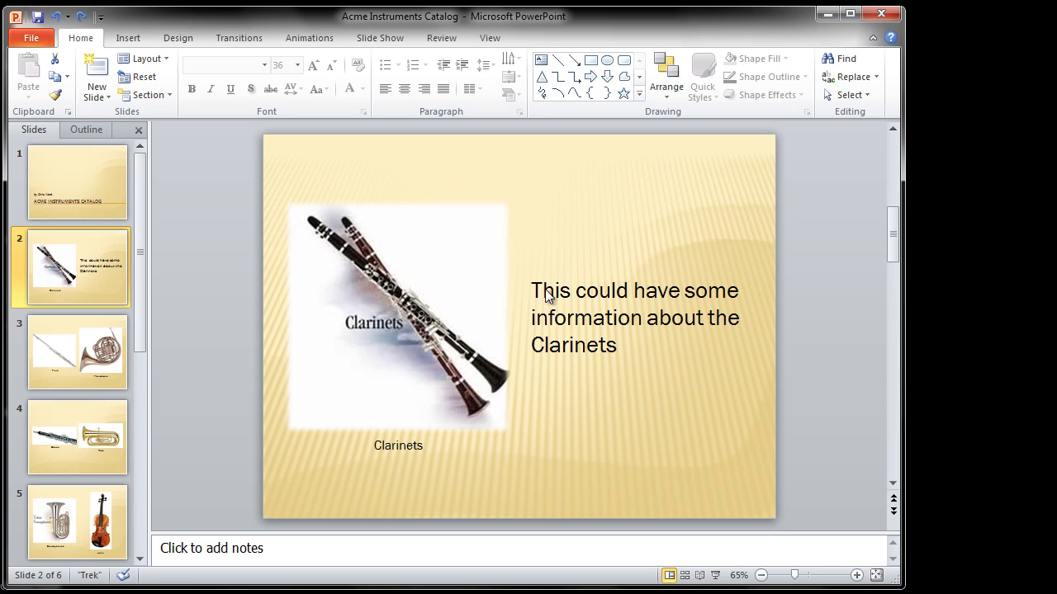
click(76, 354)
click(73, 438)
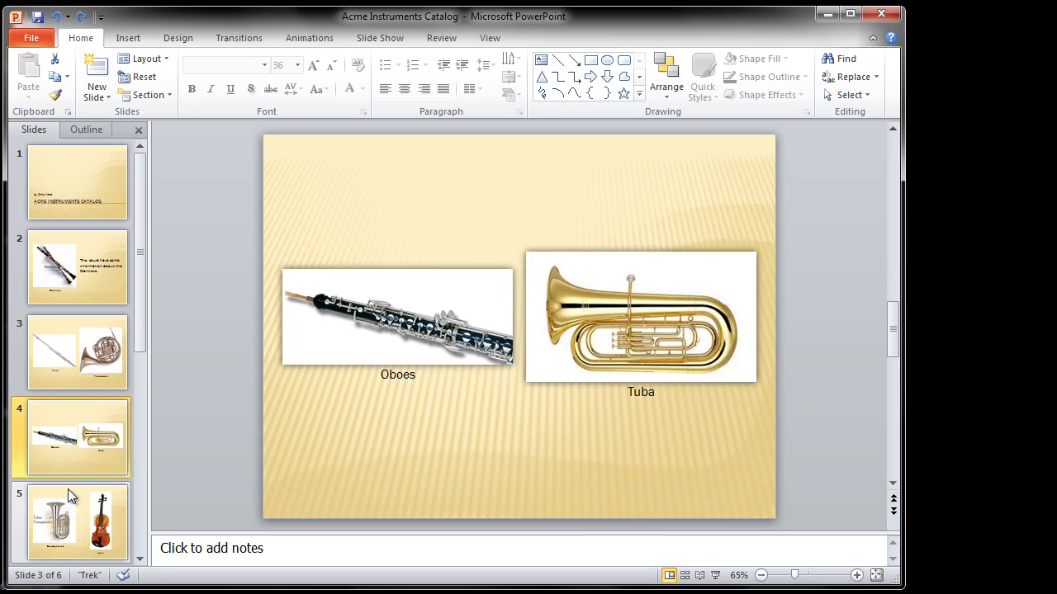
click(78, 520)
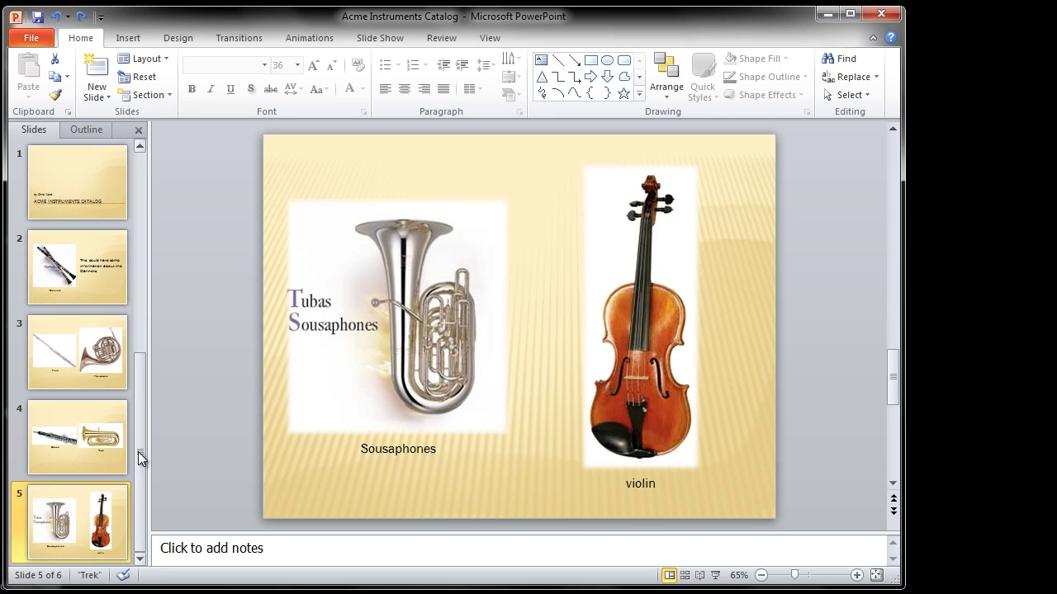
scroll(138, 451, down, 2)
click(60, 487)
click(91, 463)
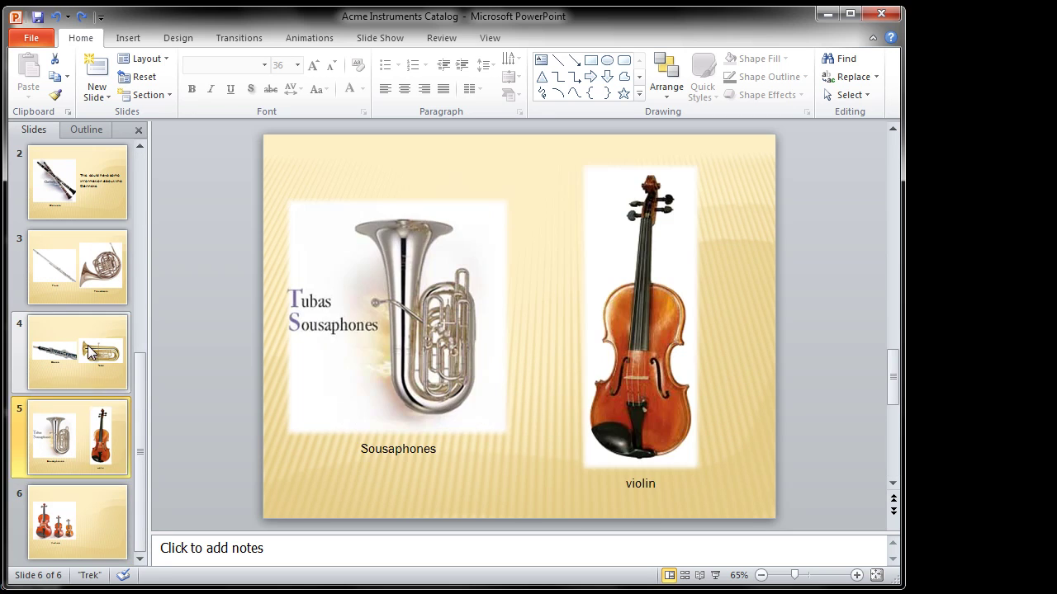
click(85, 355)
click(83, 265)
click(78, 180)
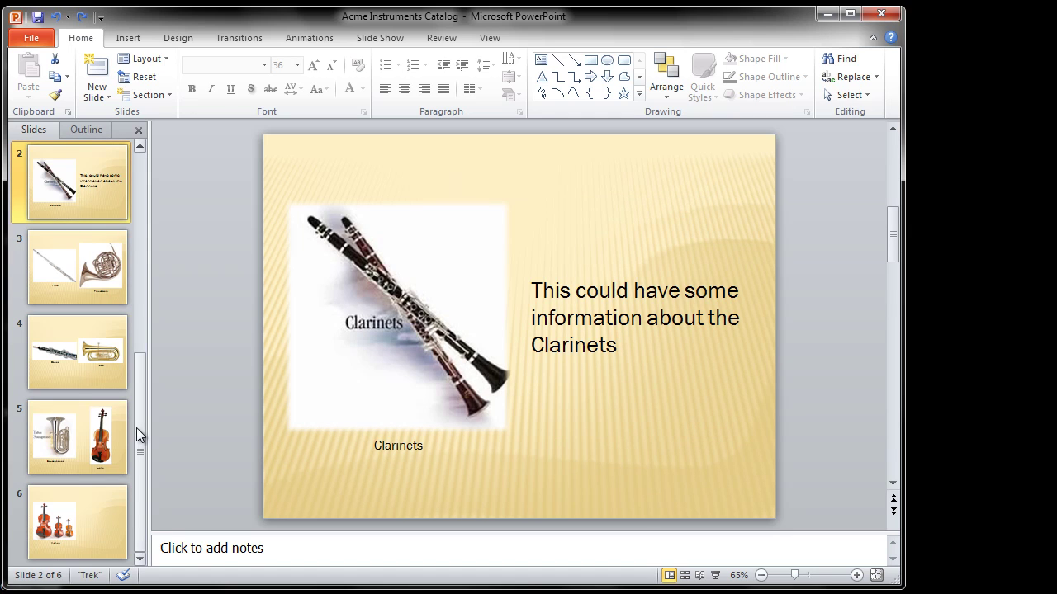
drag(136, 427, 136, 162)
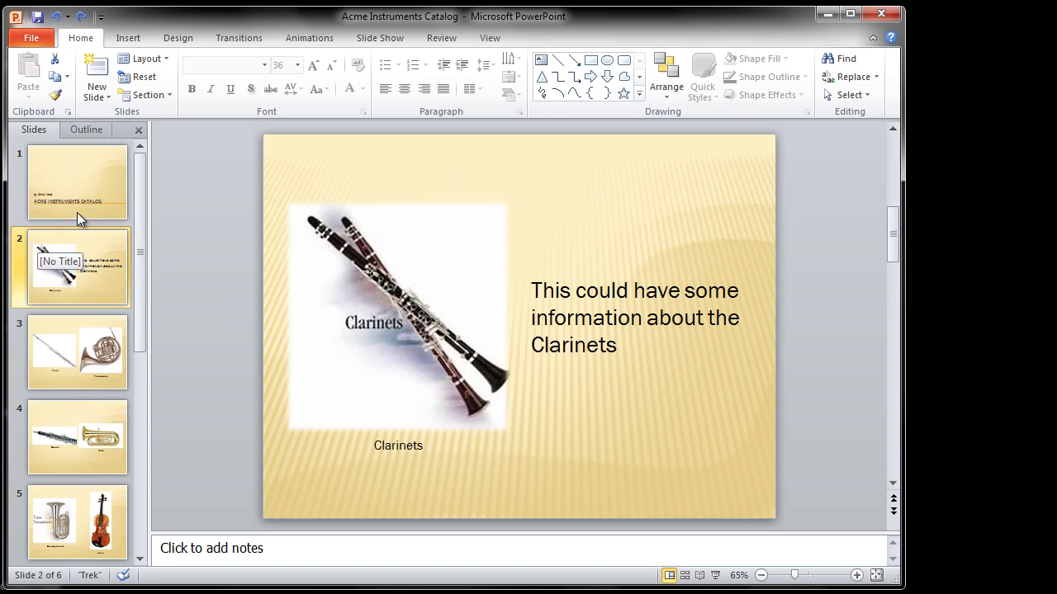
click(70, 170)
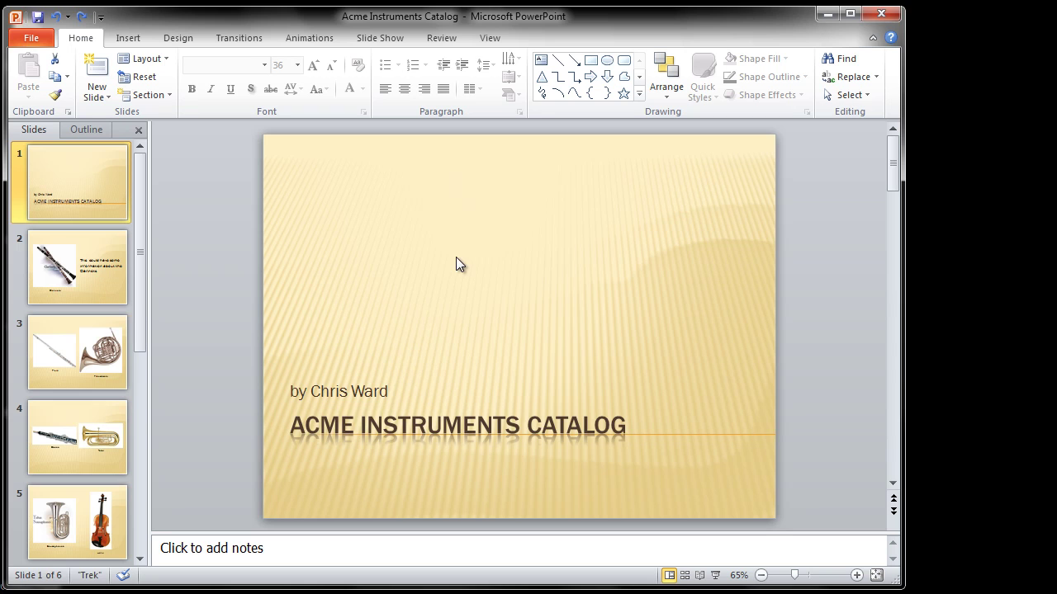
- Apply the black patterned background style to the top-level slide master of the Acme Instruments Catalog
click(487, 38)
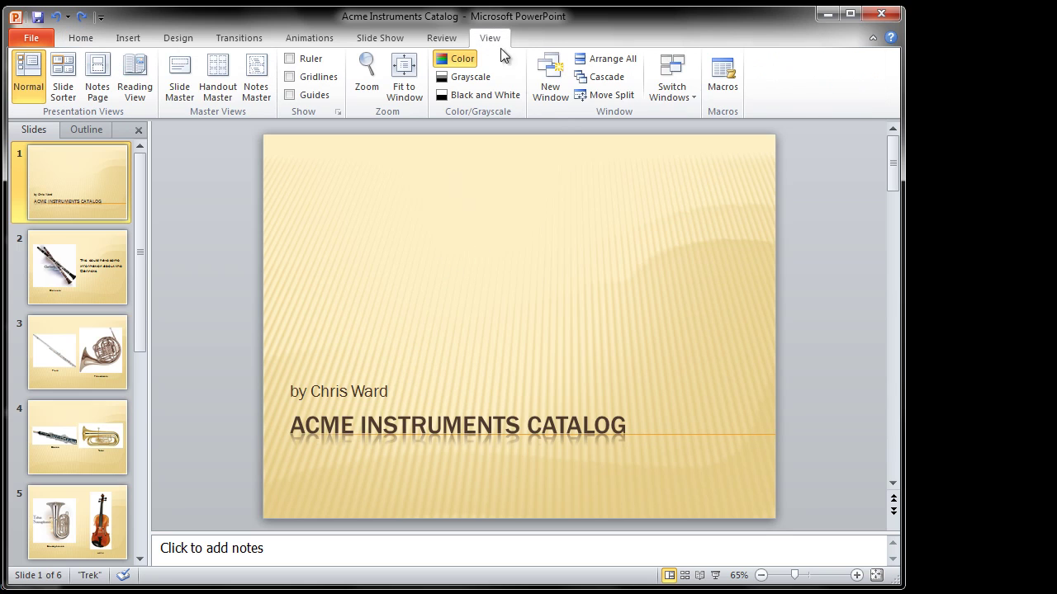
click(179, 83)
click(91, 177)
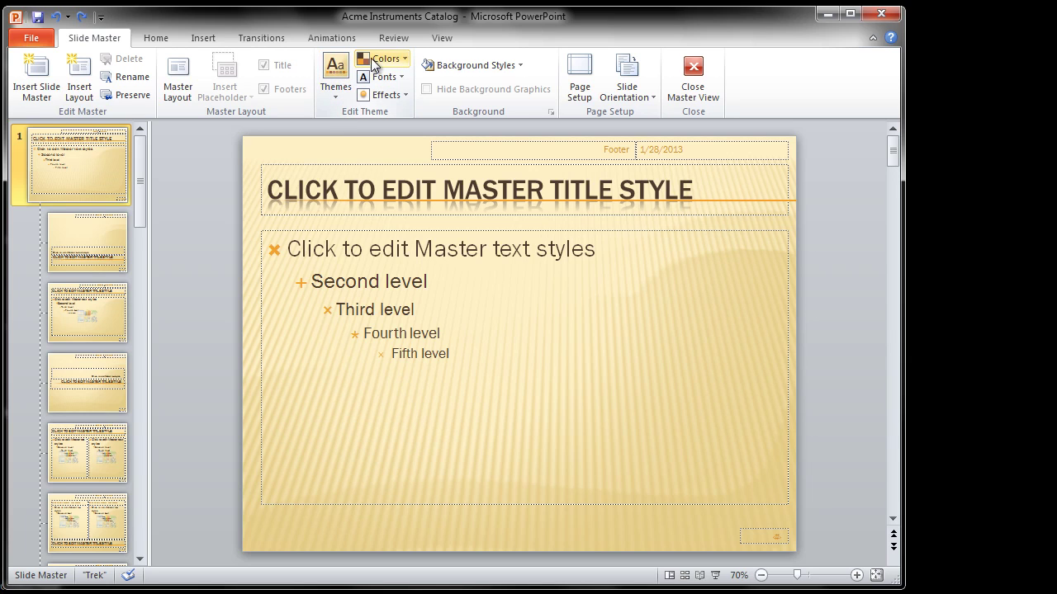
click(518, 66)
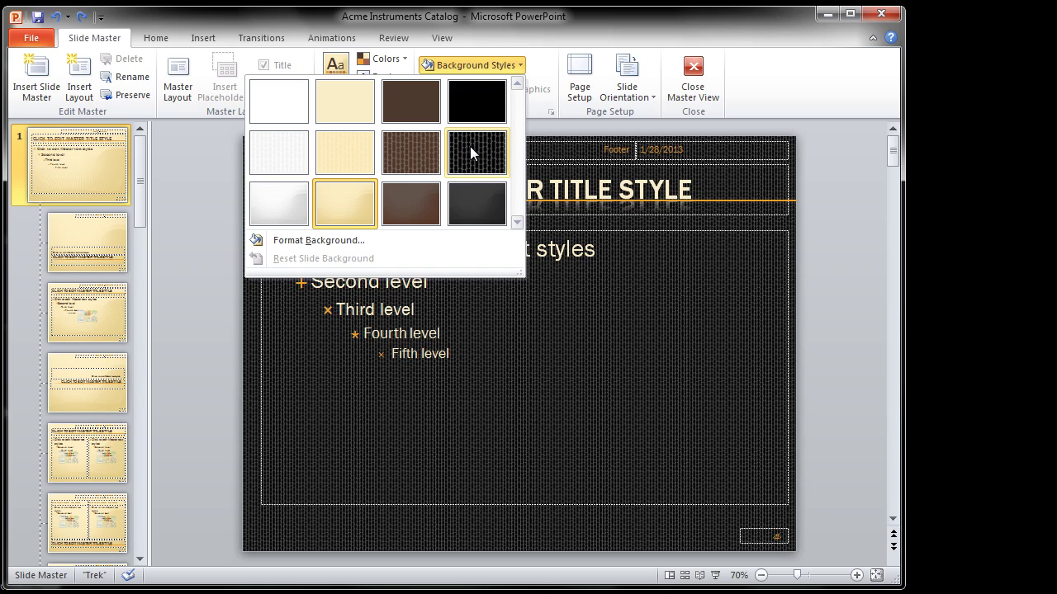
click(470, 152)
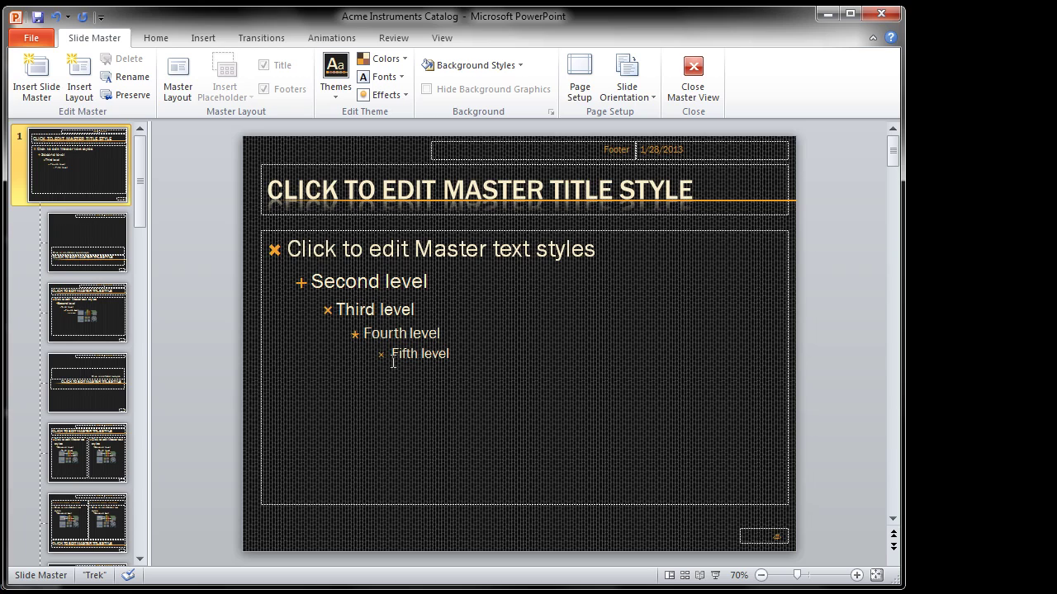
- Change the master's second-level bullet to the Wingdings 2 four-pointed star and check it on the Title and Content and Two Content layouts
click(314, 283)
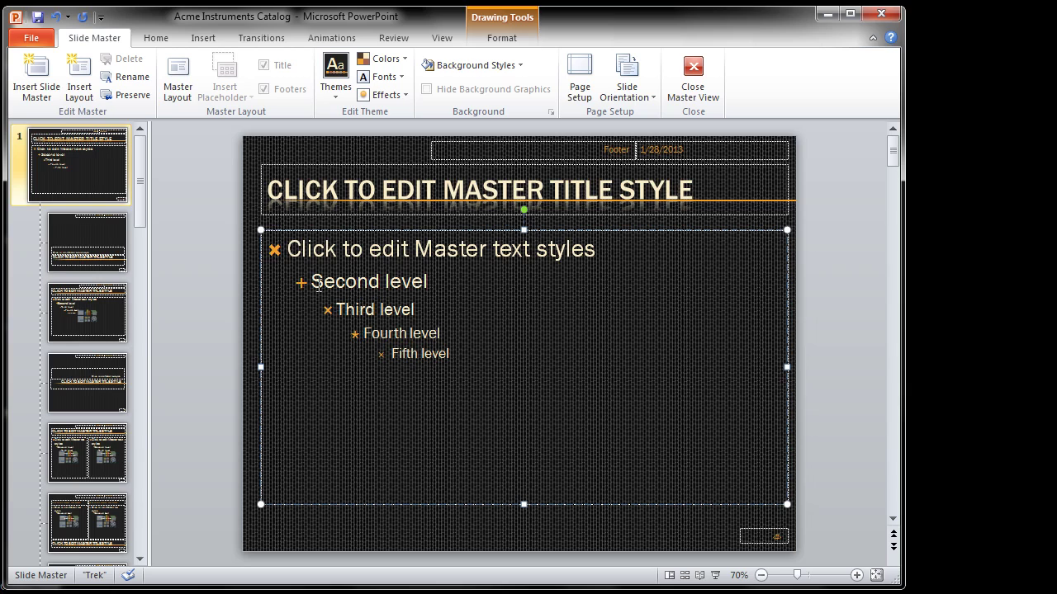
click(155, 37)
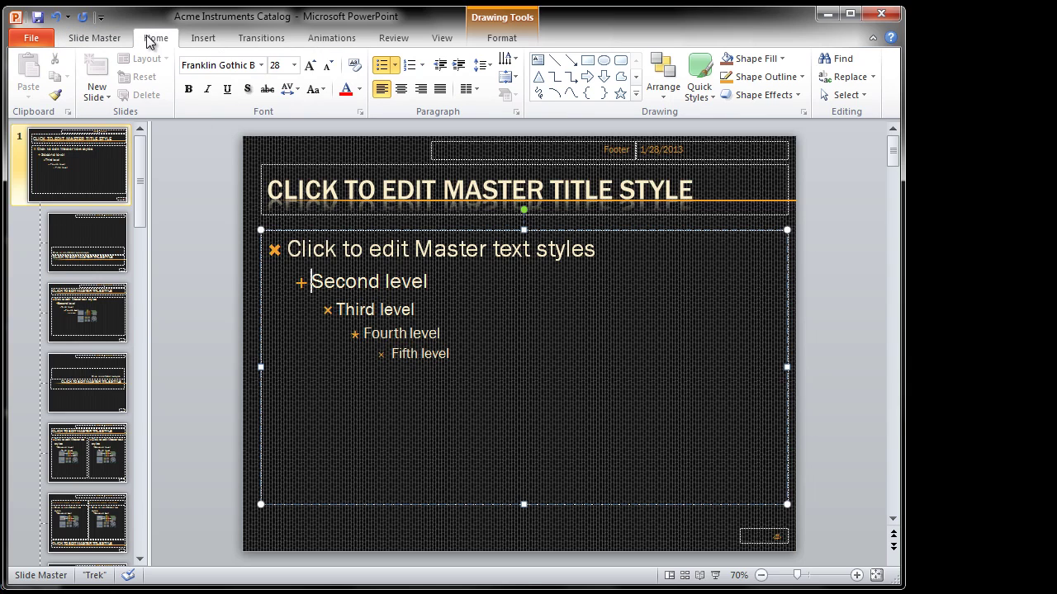
click(396, 65)
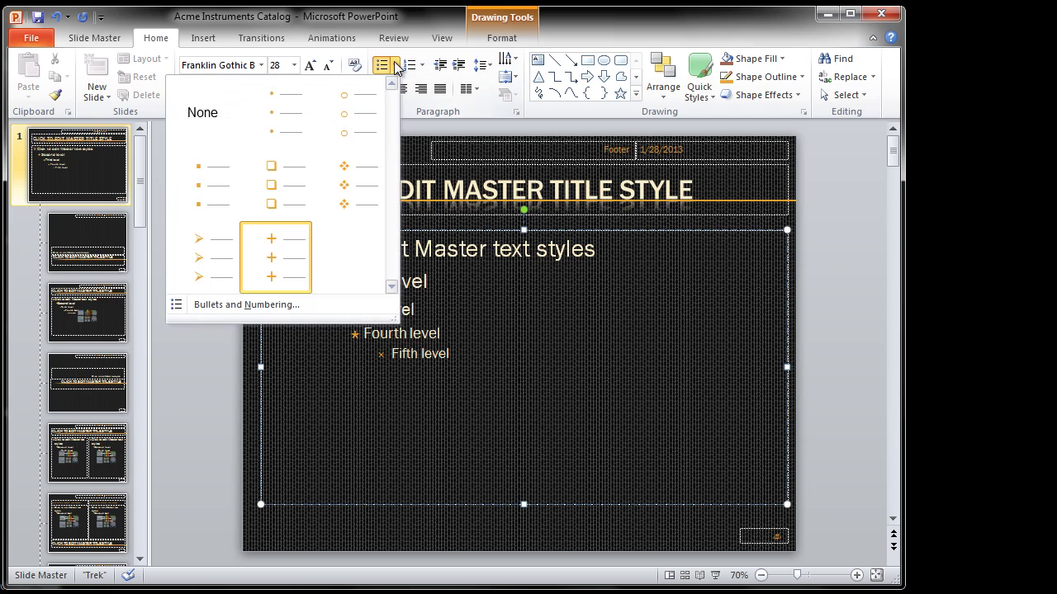
click(283, 311)
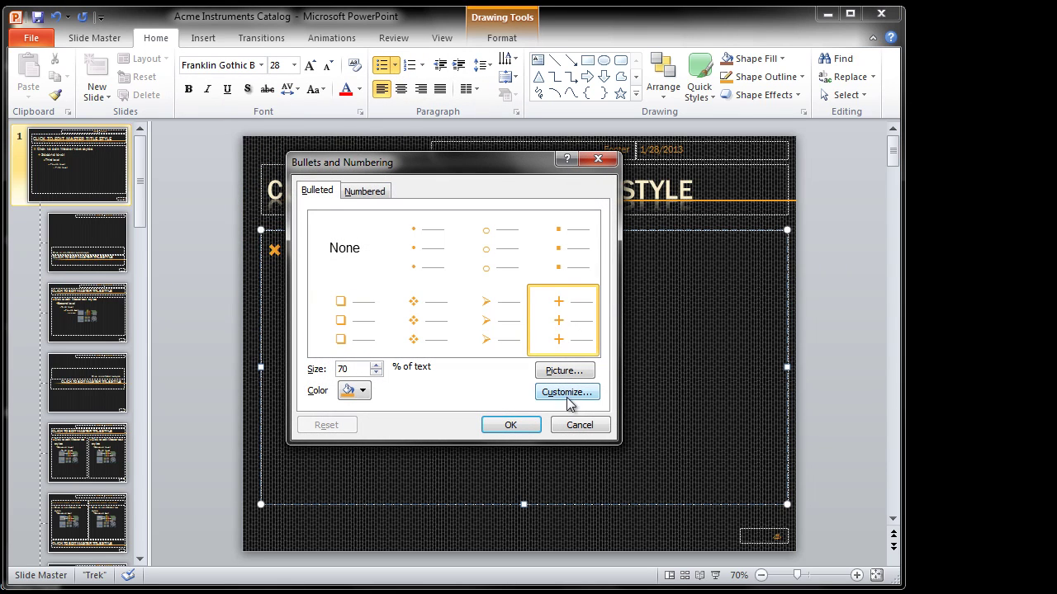
click(567, 393)
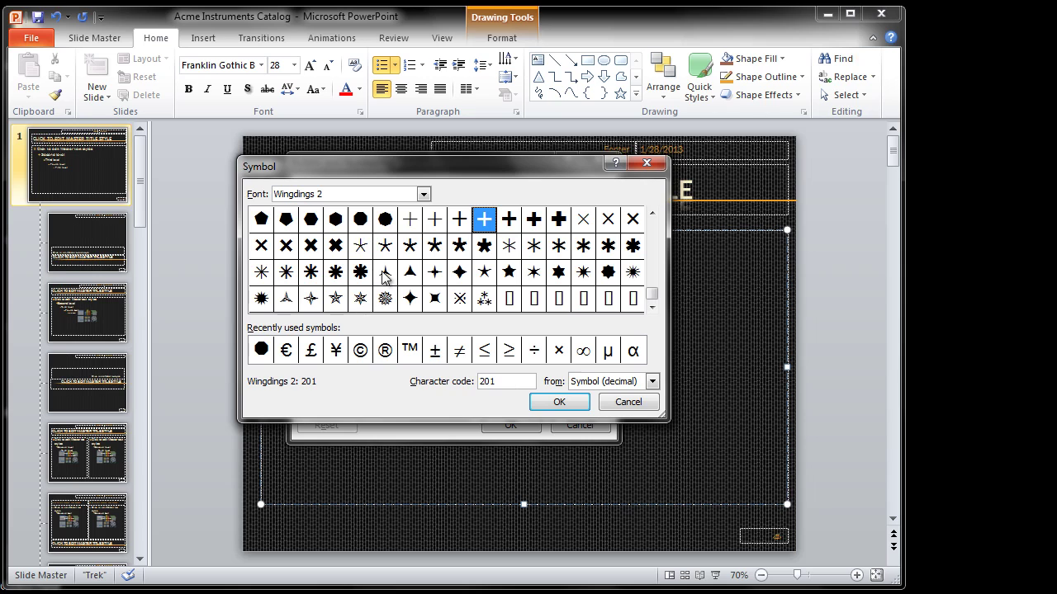
click(410, 301)
click(567, 405)
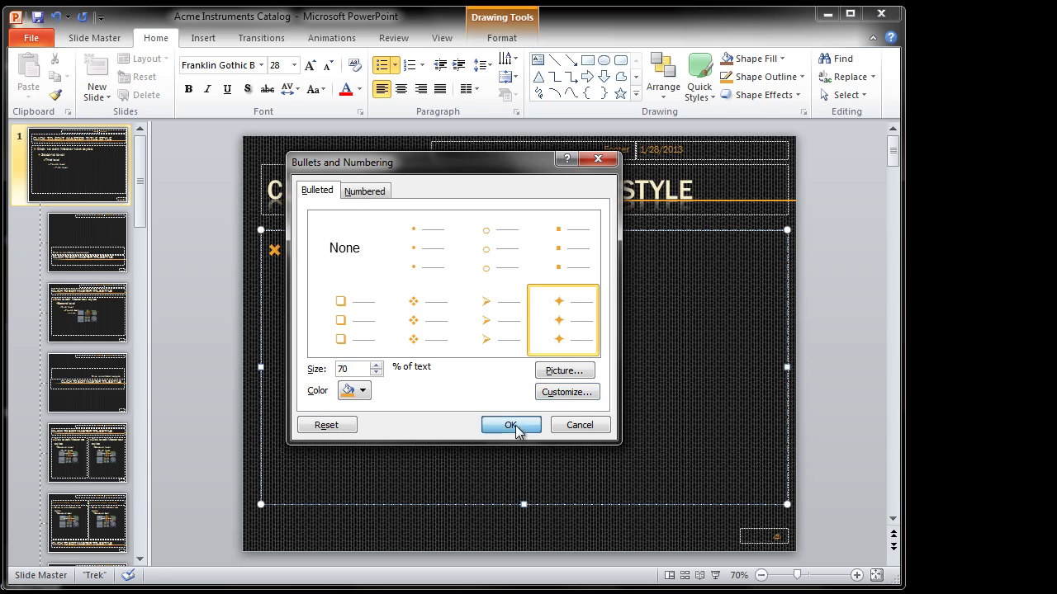
click(511, 425)
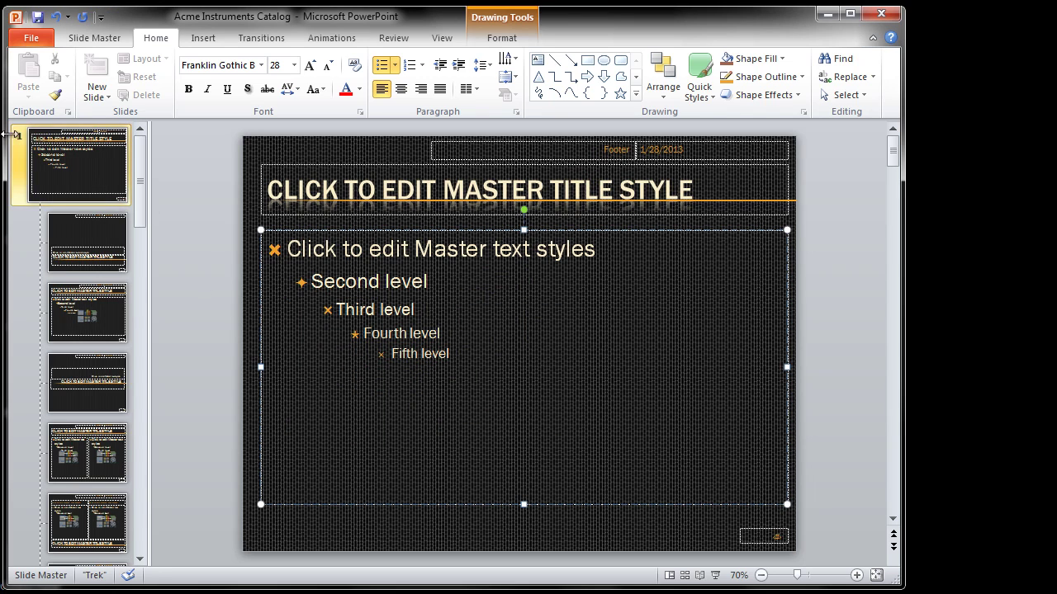
click(88, 310)
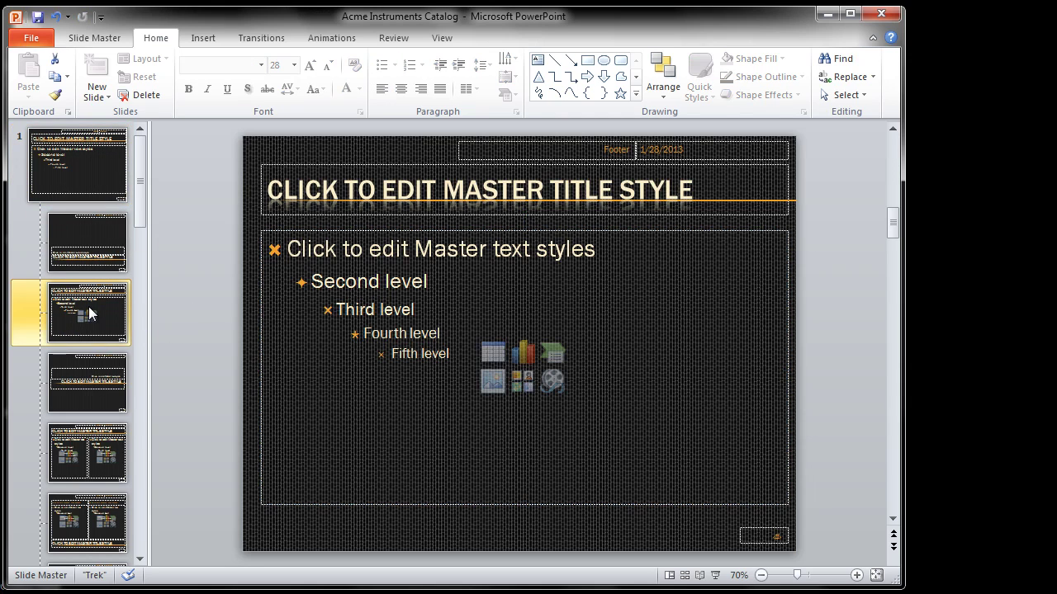
click(98, 460)
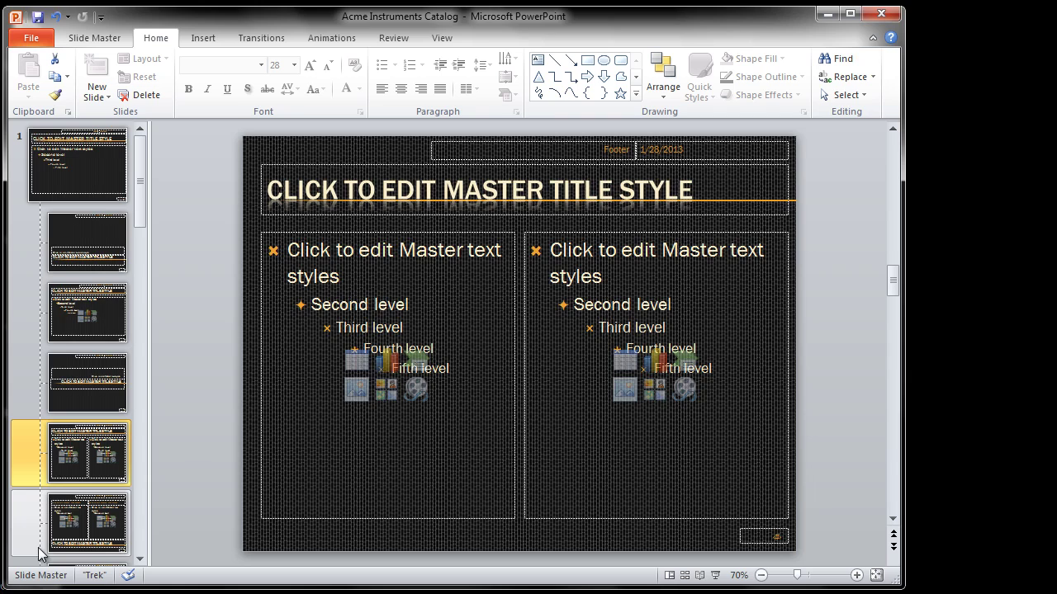
- Check the bullets on the comparison layout and the top-level slide master, and close the master view
click(103, 512)
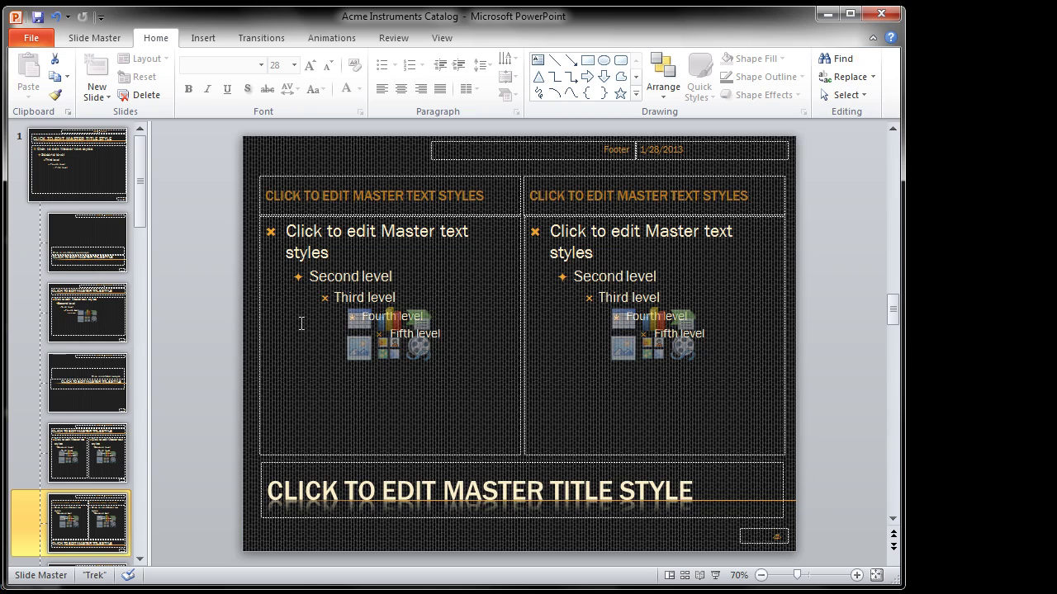
click(71, 172)
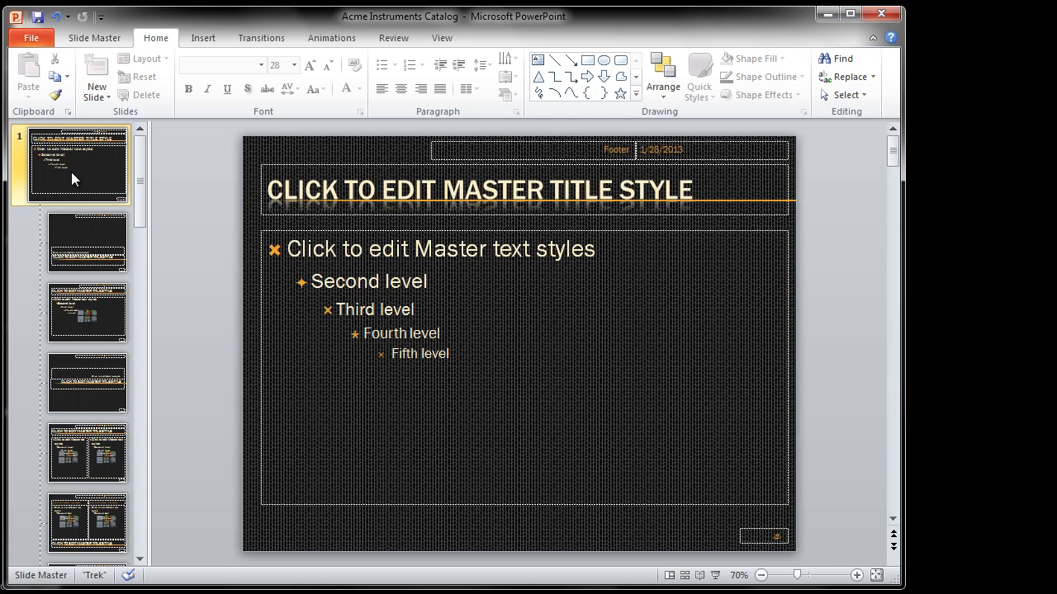
click(95, 38)
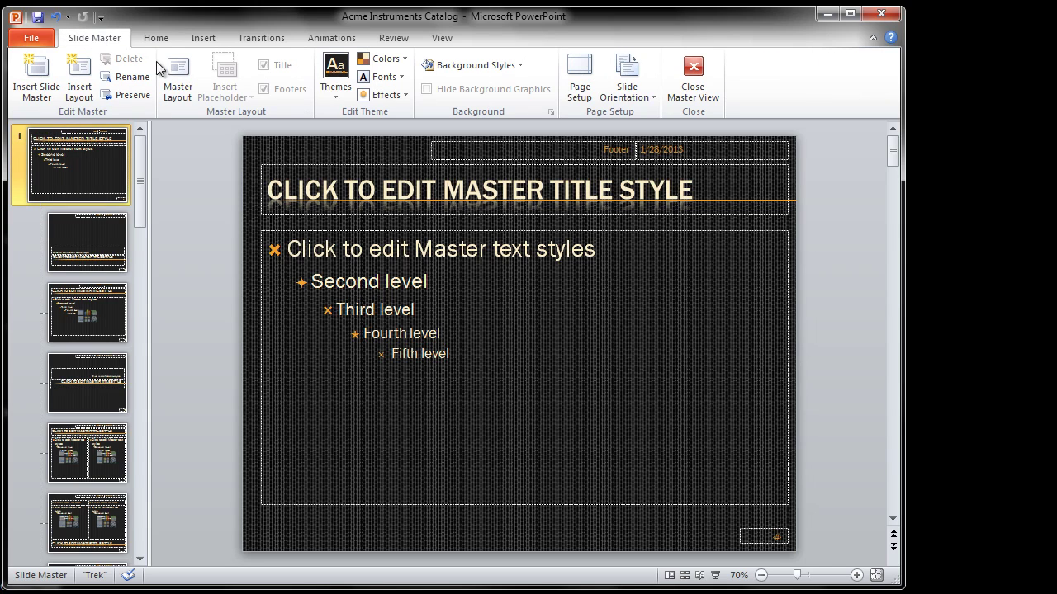
click(696, 72)
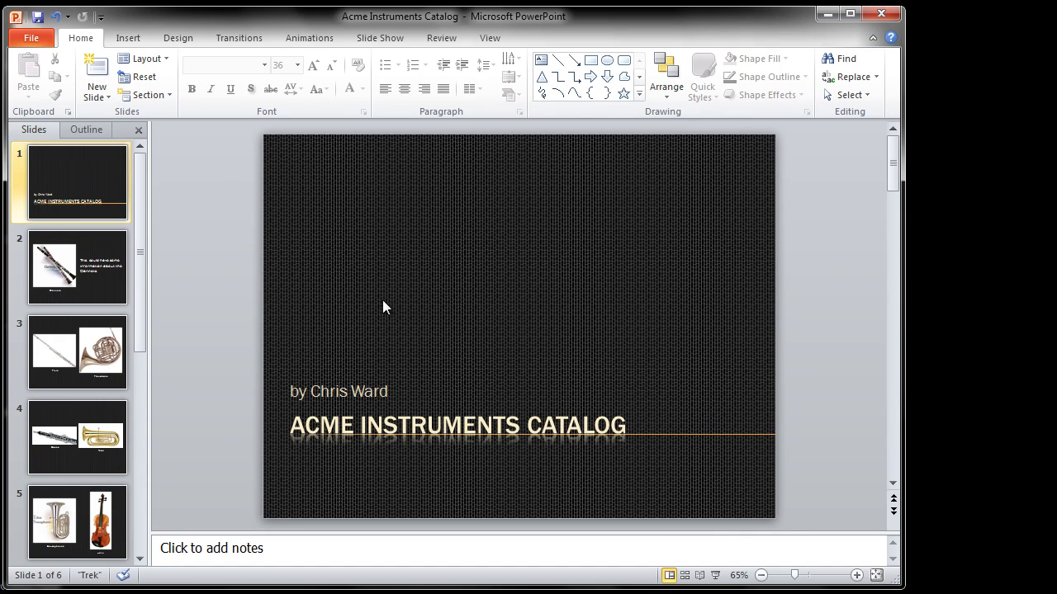
- Review slides 2 to 5 of the catalog with the new black patterned background and go back to the title slide
click(82, 267)
click(103, 357)
click(82, 441)
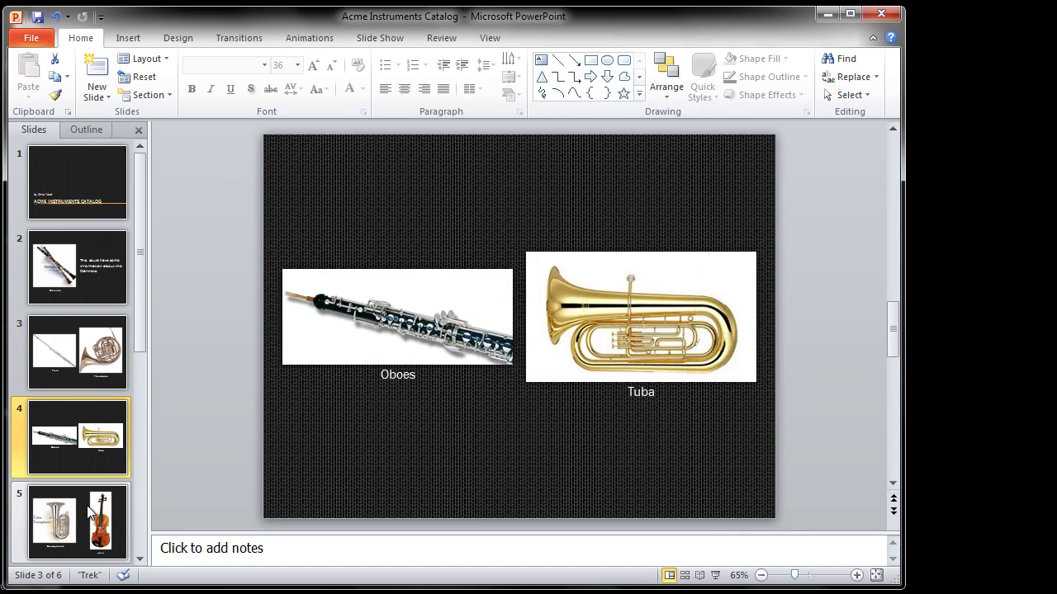
click(89, 512)
click(81, 176)
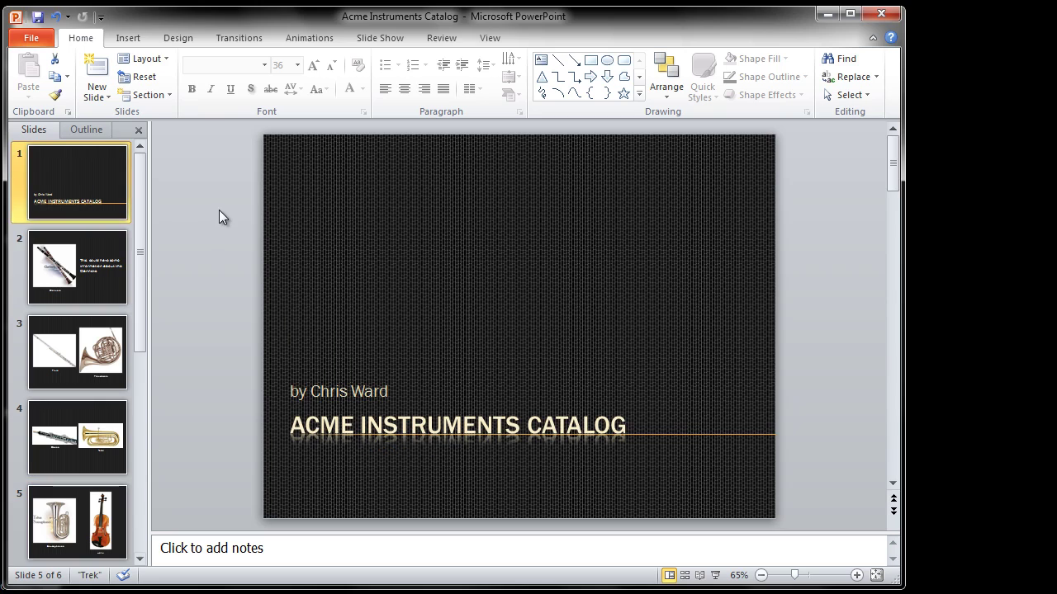